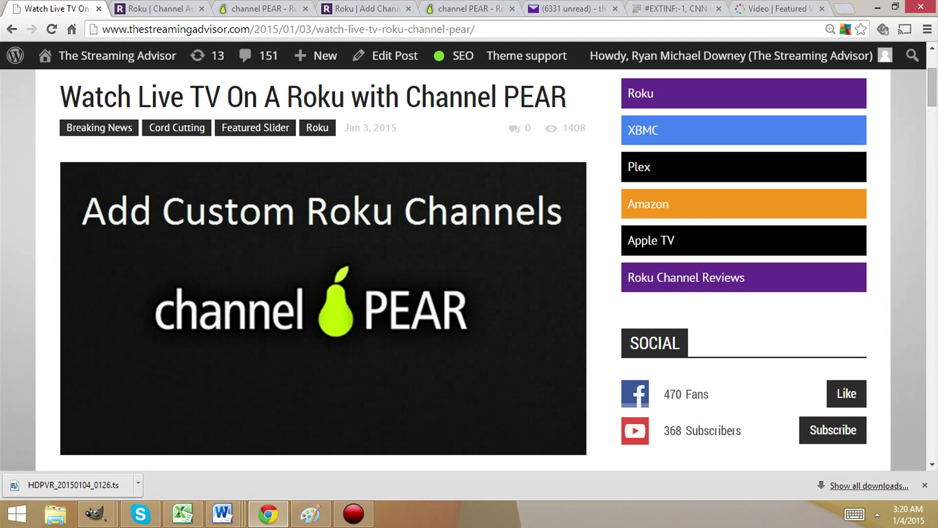
Step: Browse The Streaming Advisor and open its Roku Private Channels list
scroll(929, 119, "down", 3)
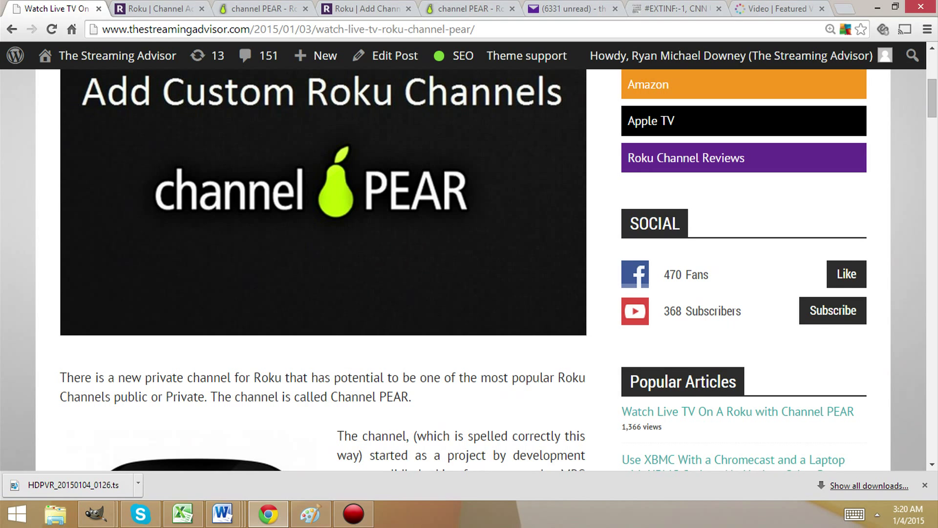
scroll(497, 270, "down", 2)
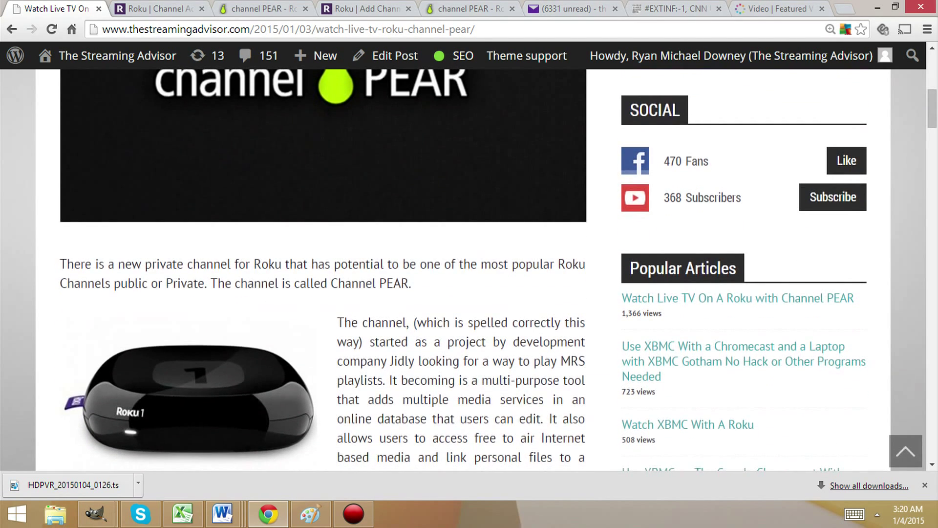
scroll(463, 269, "down", 1)
scroll(463, 270, "down", 2)
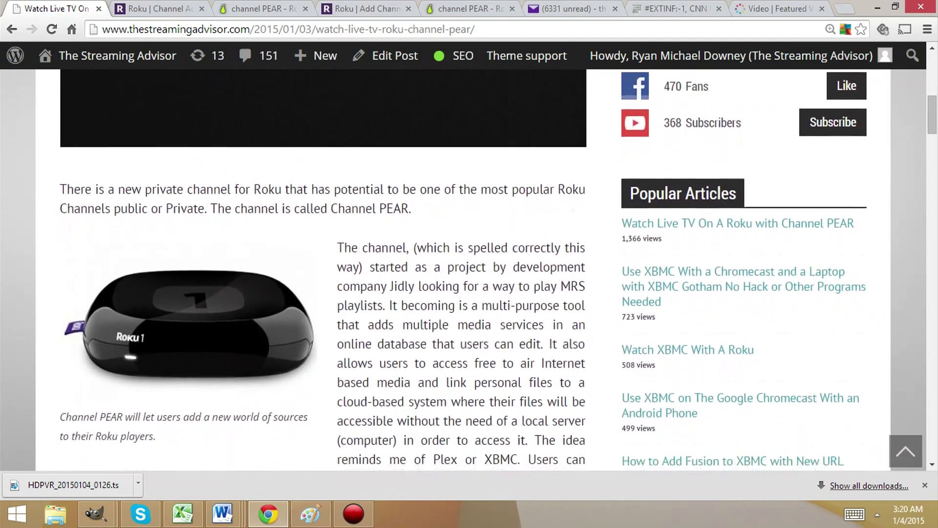
scroll(463, 270, "down", 1)
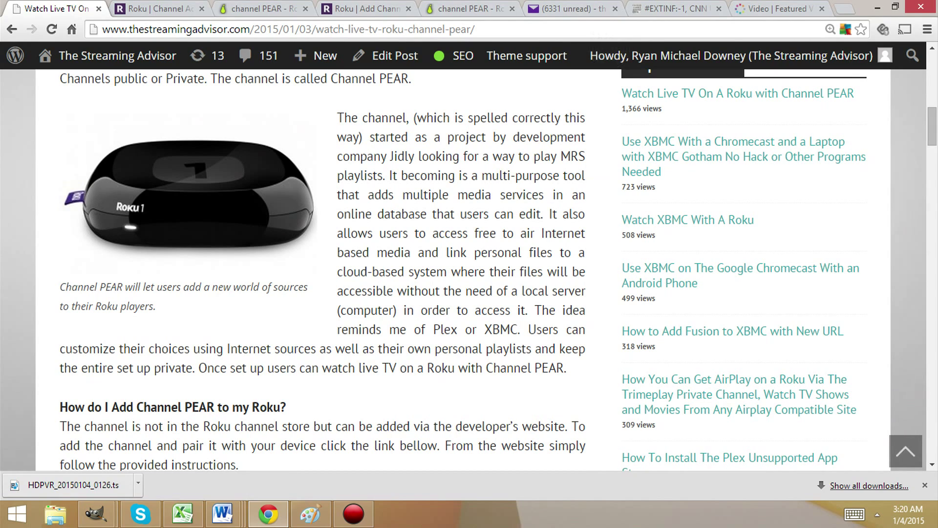
scroll(463, 270, "down", 2)
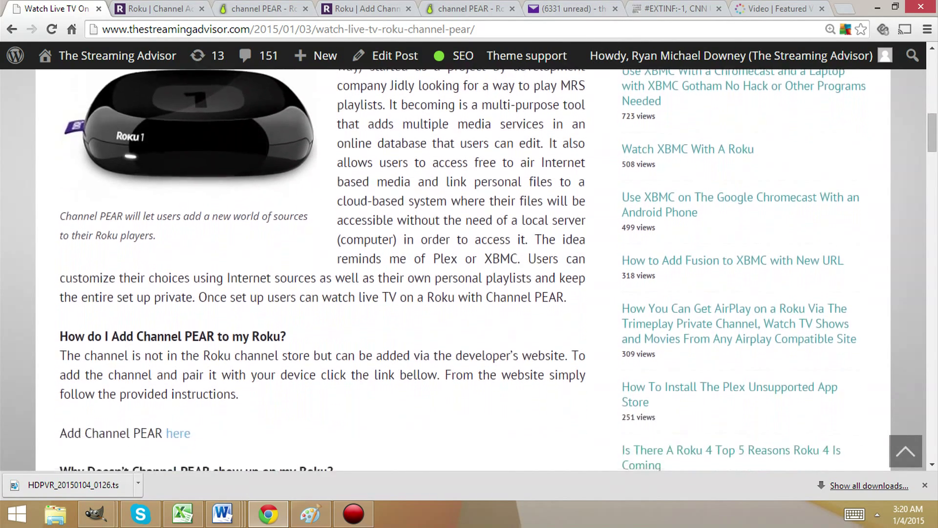
scroll(463, 269, "down", 2)
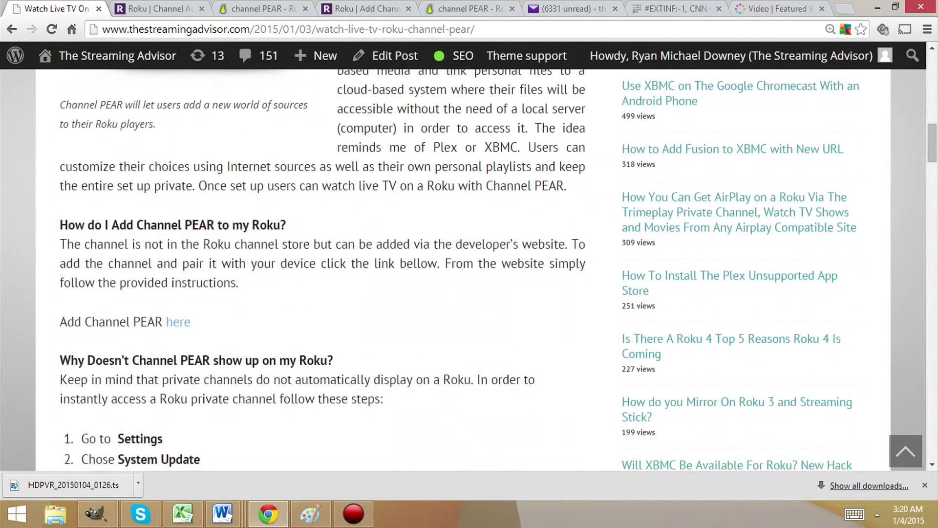
scroll(463, 269, "down", 3)
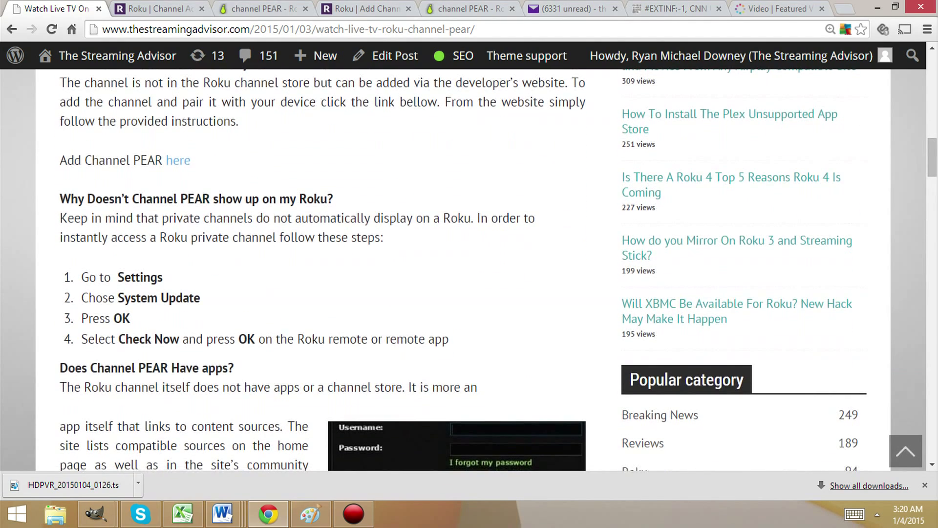
scroll(463, 269, "down", 3)
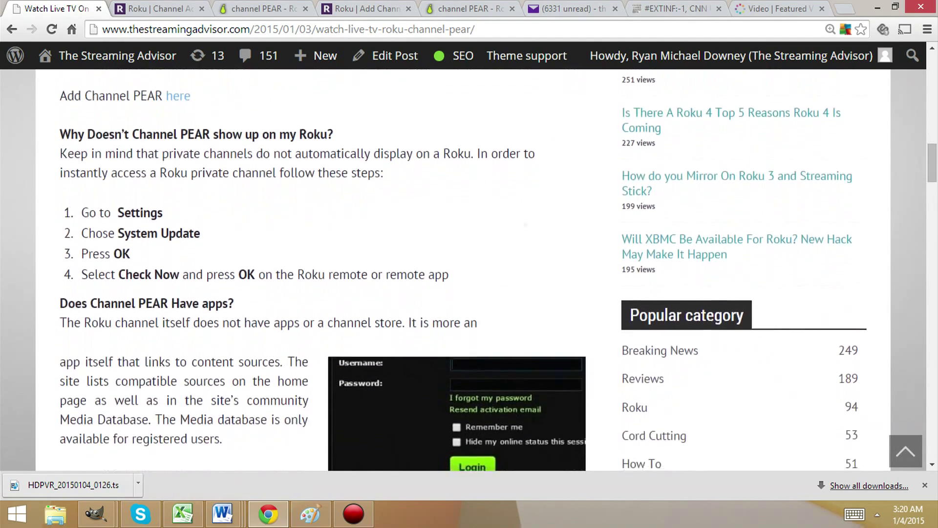
scroll(463, 270, "down", 1)
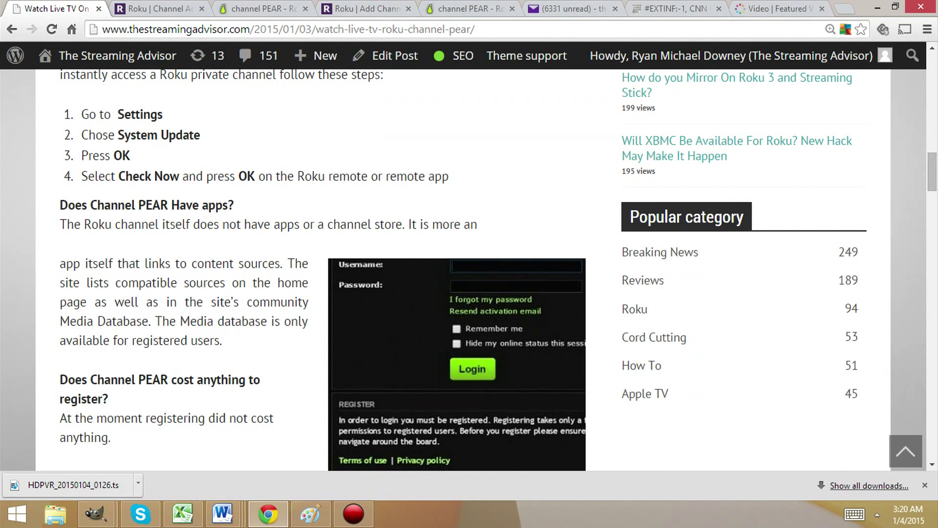
scroll(497, 268, "down", 4)
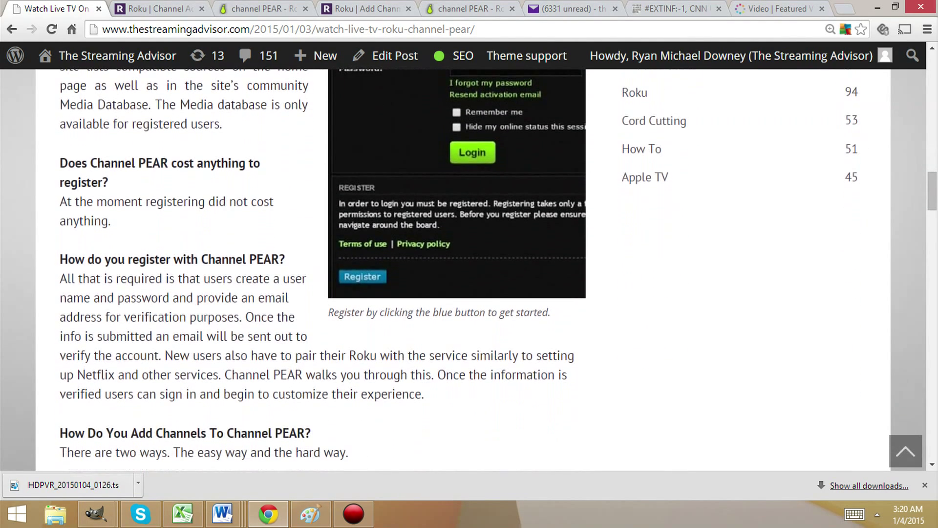
scroll(498, 269, "down", 4)
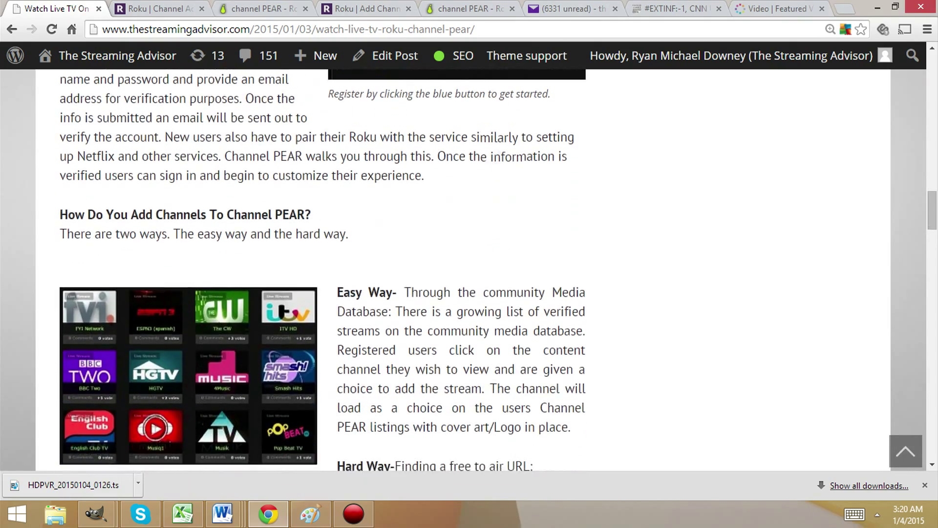
scroll(497, 269, "up", 3)
scroll(497, 268, "up", 9)
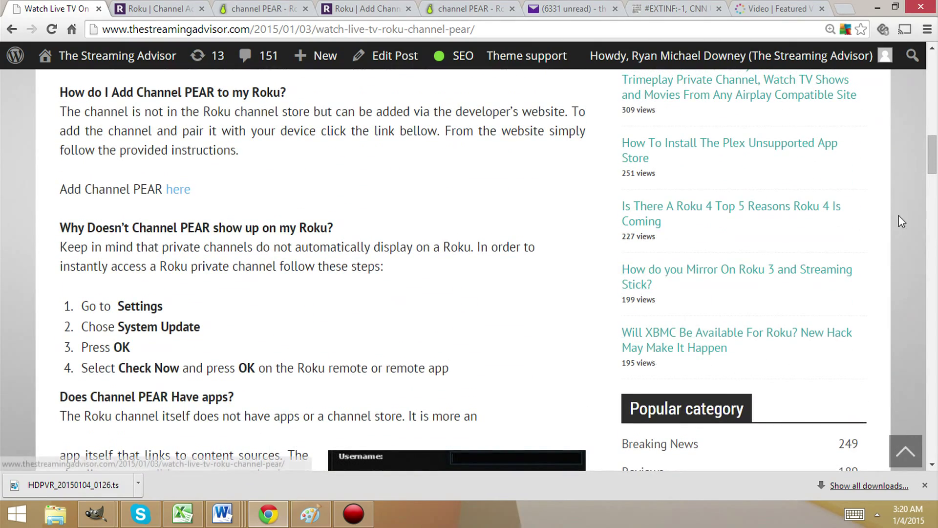
left_click_drag(932, 167, 932, 87)
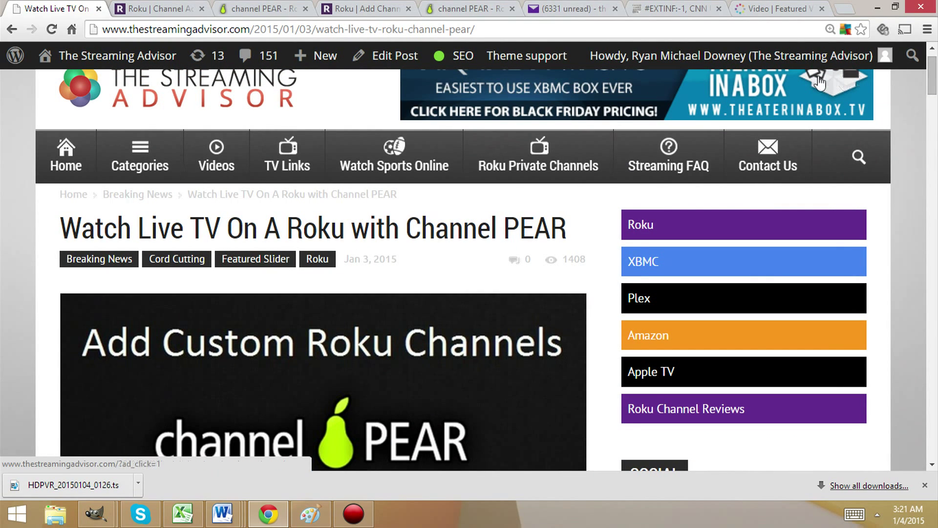
left_click(536, 161)
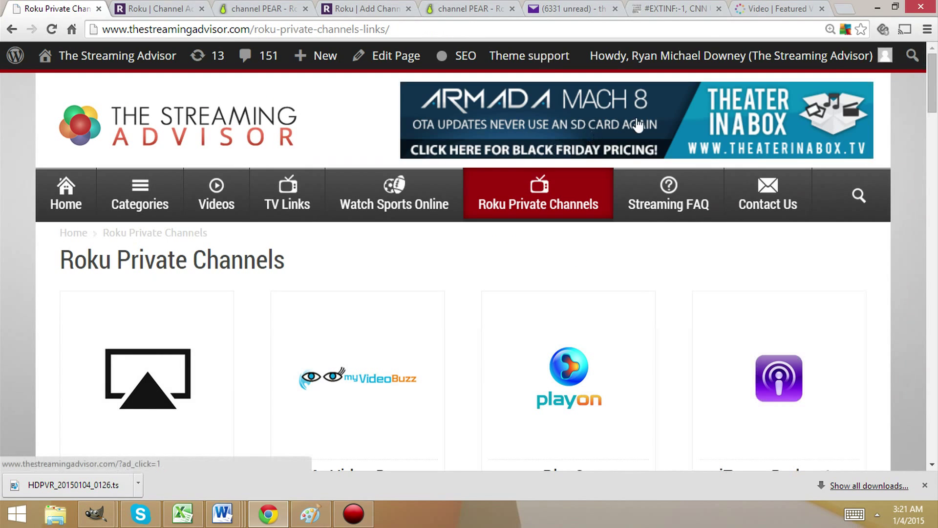
Step: Pick the Channel PEAR card to reach Roku's Add Channel page
scroll(935, 105, "down", 3)
left_click_drag(935, 105, 937, 361)
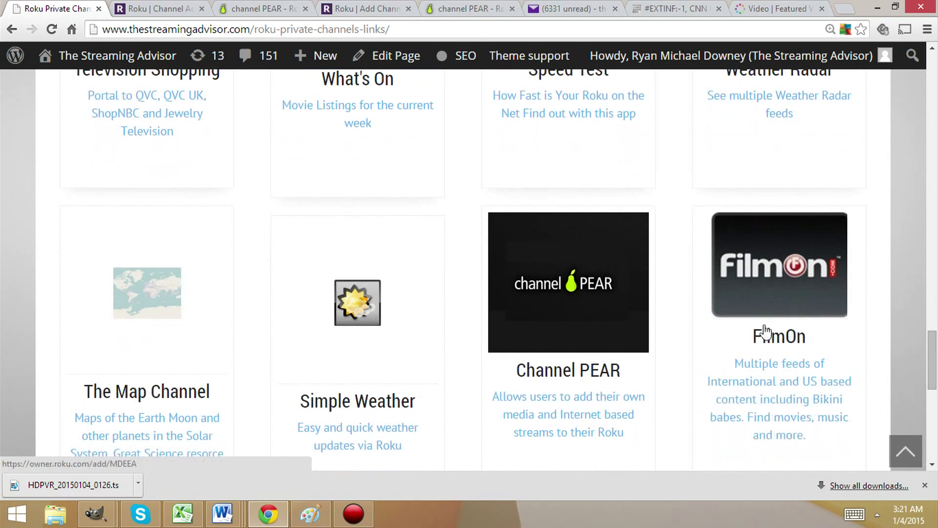
left_click(576, 318)
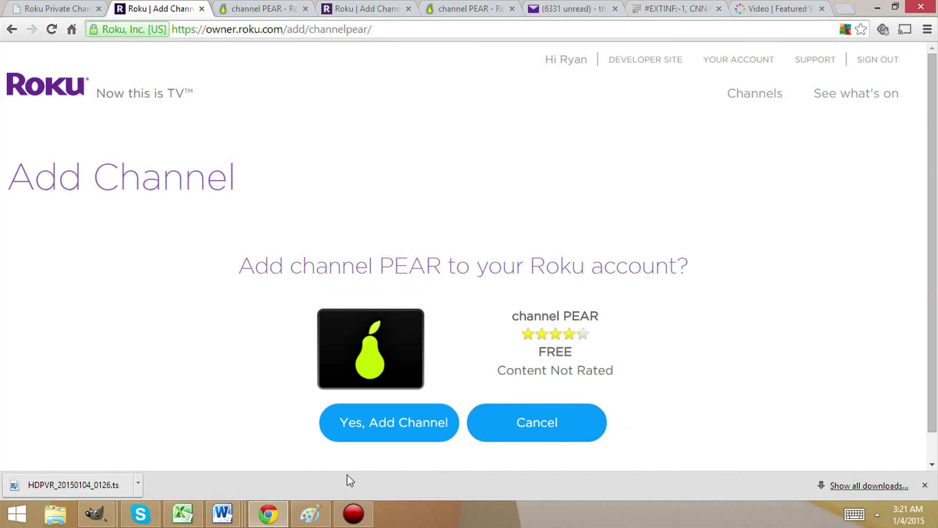
Step: Confirm 'Yes, Add Channel' for channel PEAR, then switch to the channel PEAR site
left_click(349, 420)
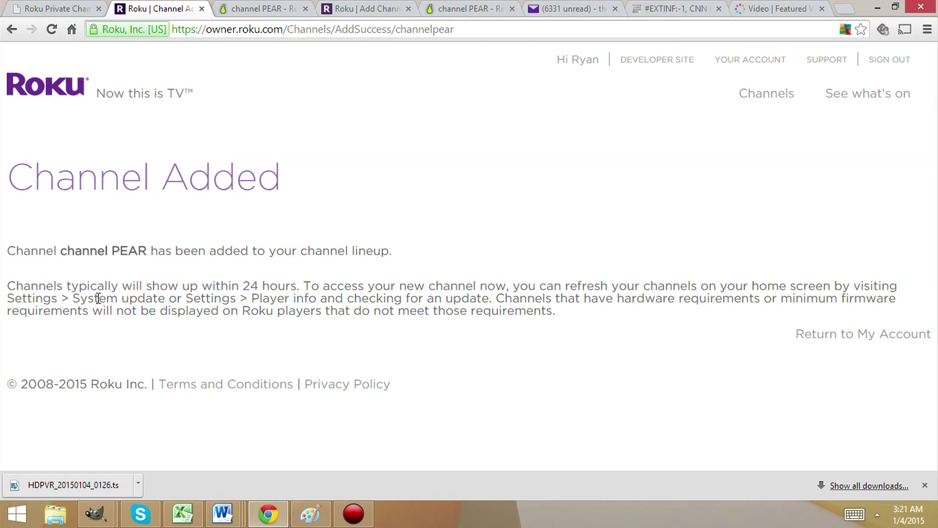
left_click(269, 9)
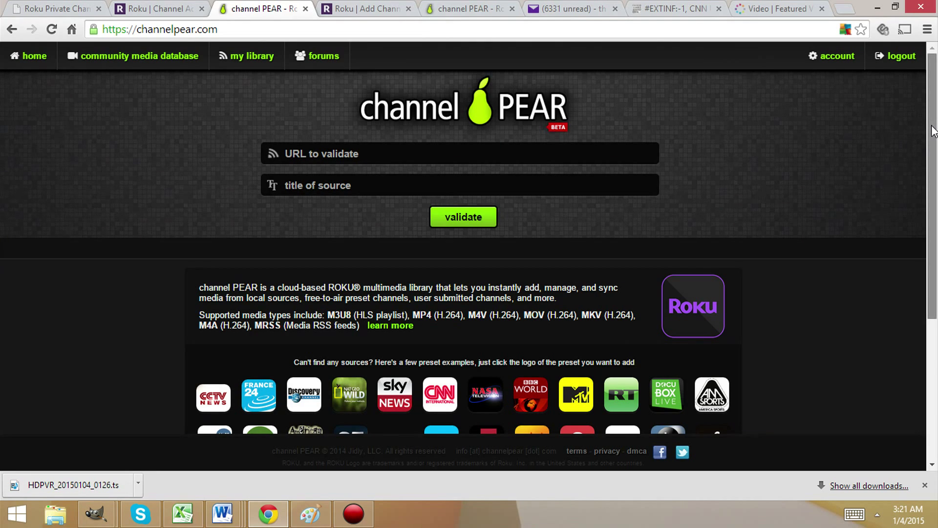
Step: Log out of the existing channel PEAR account and return to the home page's setup steps
left_click_drag(933, 131, 935, 274)
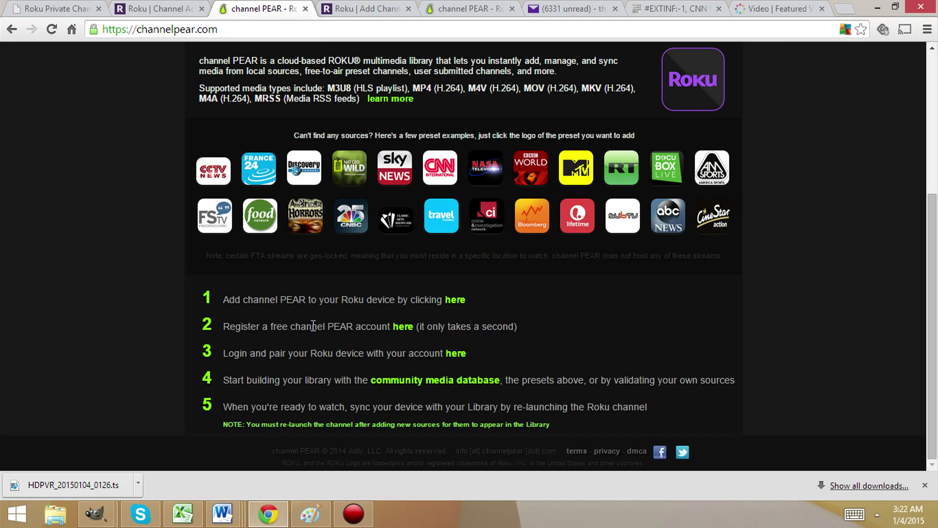
left_click(403, 326)
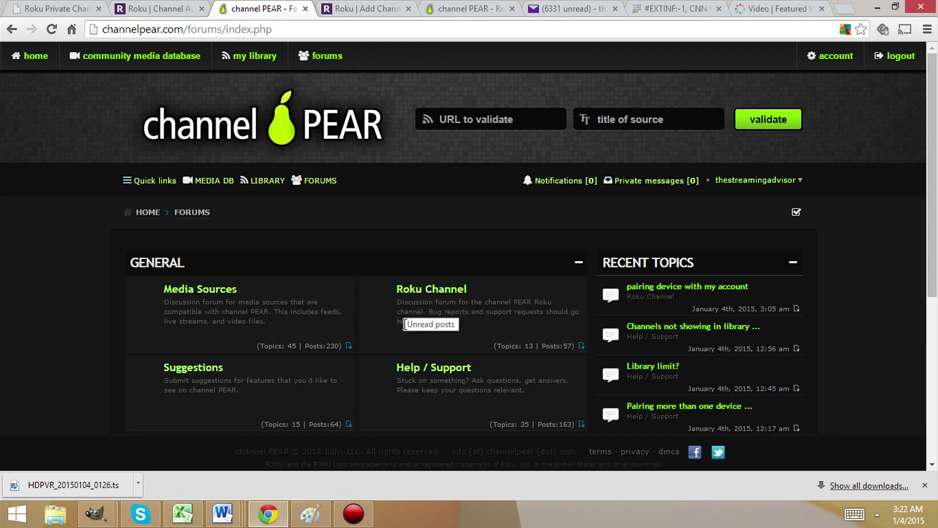
left_click(897, 57)
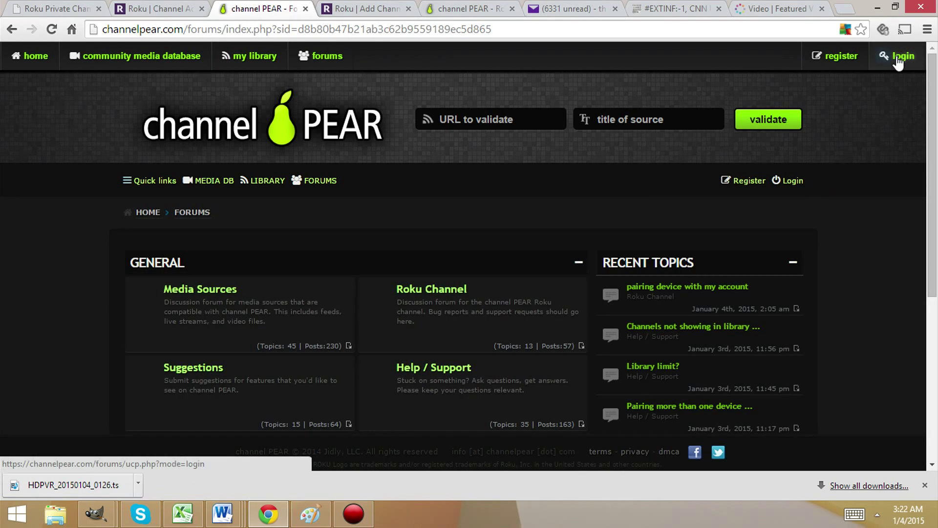
left_click(40, 56)
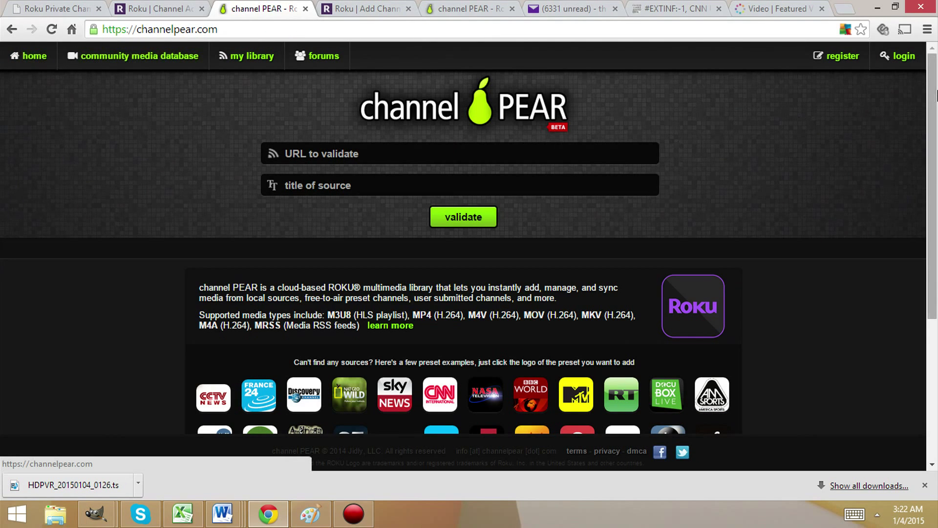
left_click_drag(937, 107, 937, 229)
mouse_move(935, 264)
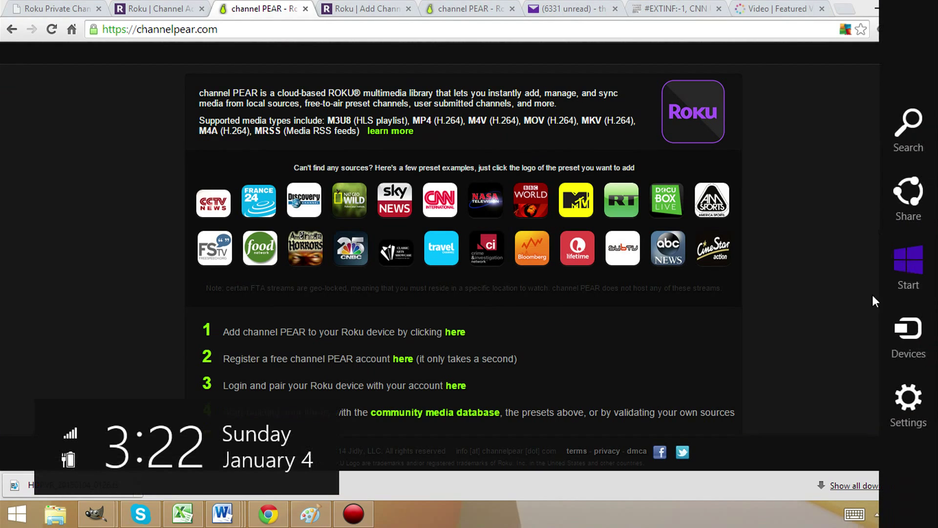
Step: Start registering a free channel PEAR account and accept the terms
left_click(404, 358)
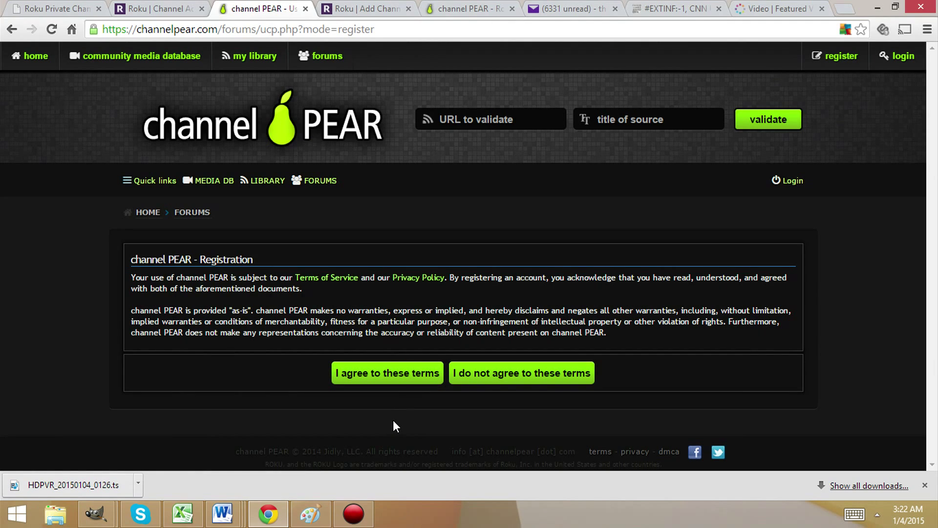
left_click(405, 377)
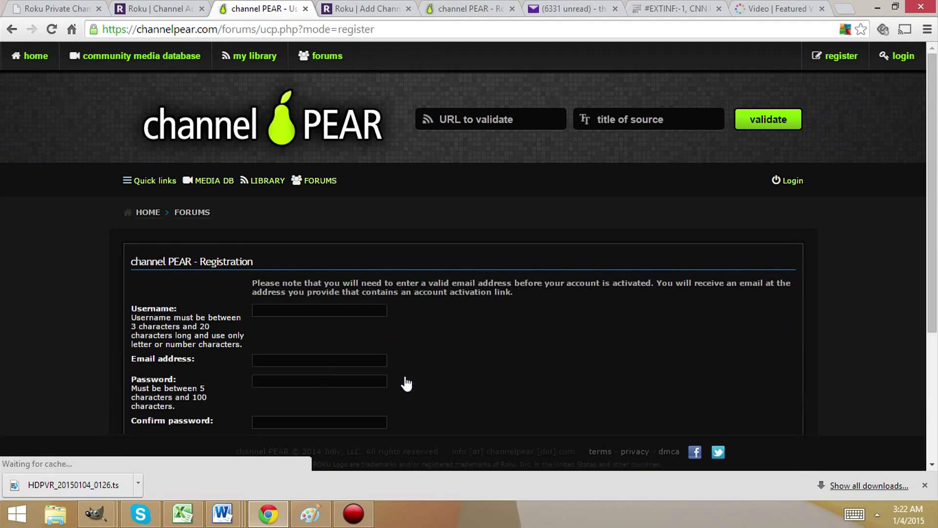
left_click_drag(932, 153, 932, 215)
Step: Fill in username, email, password and confirmation, then check the mailbox for activation
left_click(310, 217)
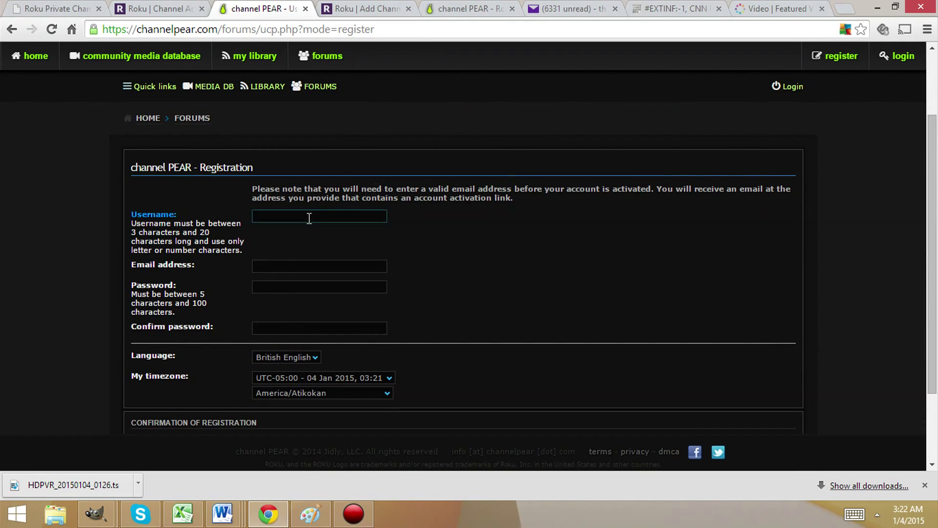
left_click(311, 265)
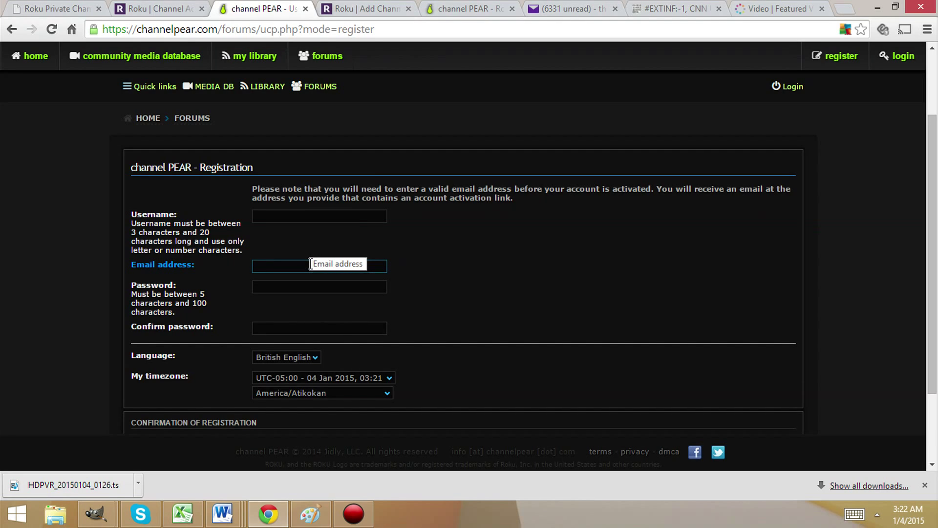
left_click(308, 287)
left_click(316, 325)
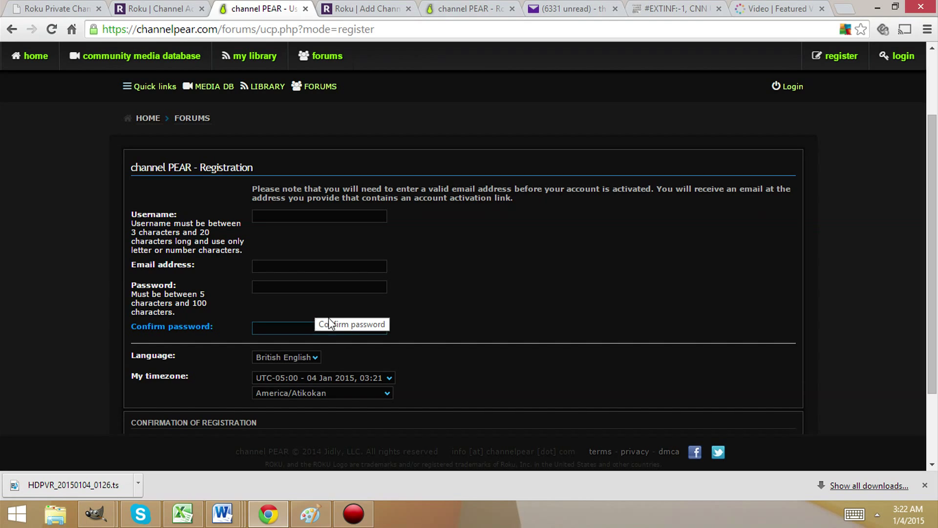
left_click_drag(932, 180, 932, 245)
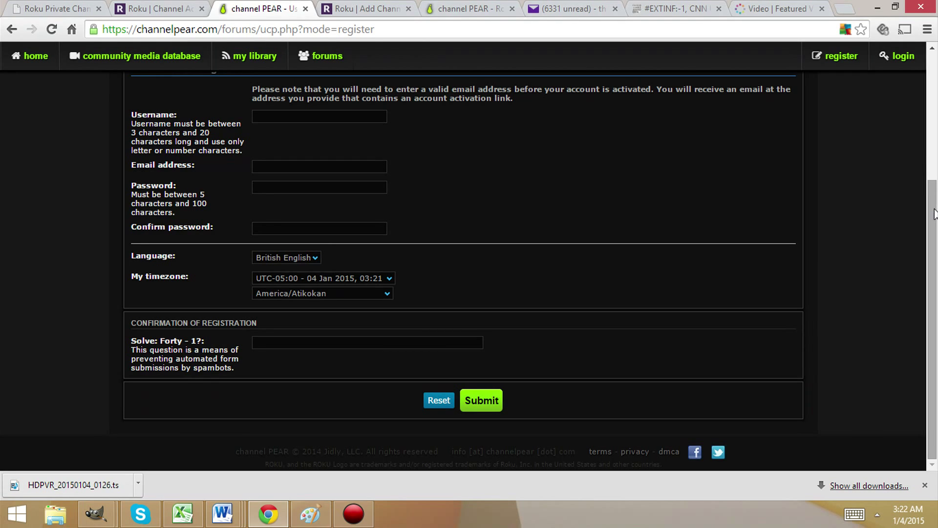
scroll(935, 195, "up", 1)
left_click_drag(935, 192, 935, 87)
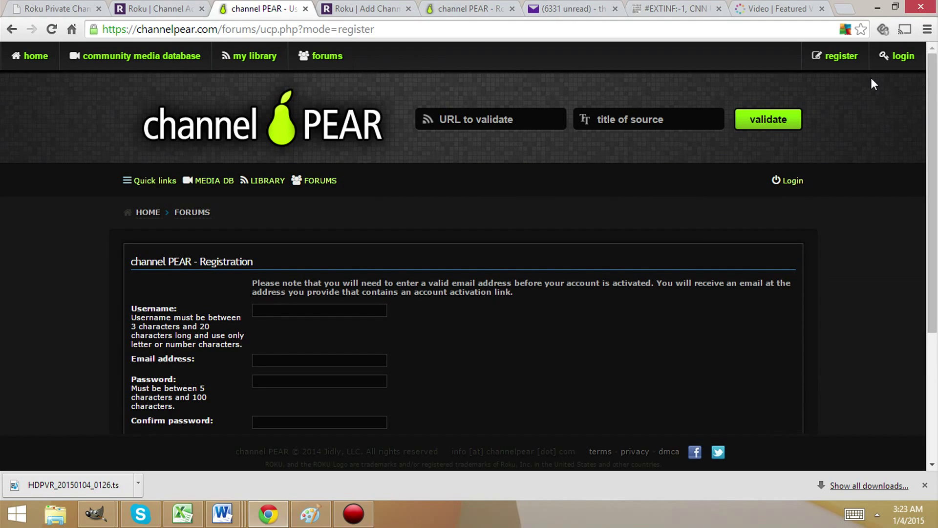
left_click(588, 7)
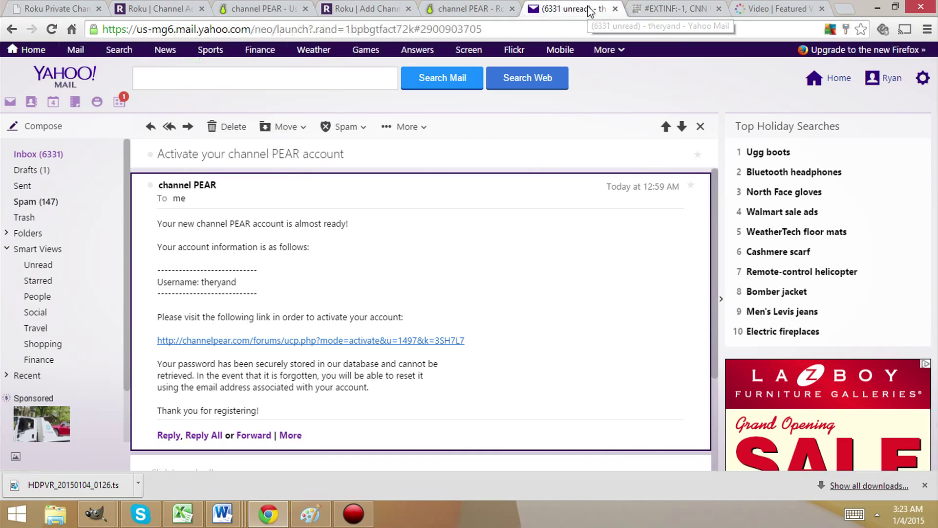
Step: Follow the activation link in the 'Activate your channel PEAR account' email
left_click(321, 342)
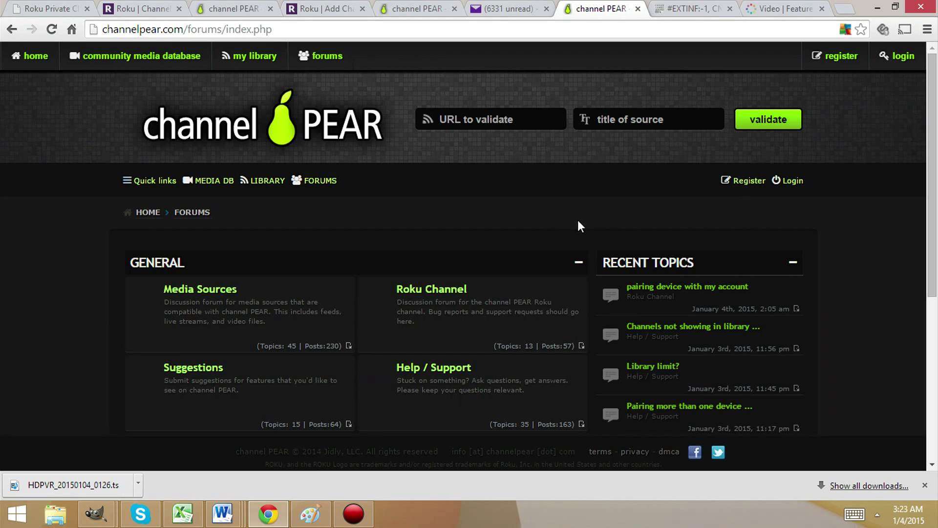
Step: Log in to the new channel PEAR account with the autofilled username and password
left_click(898, 60)
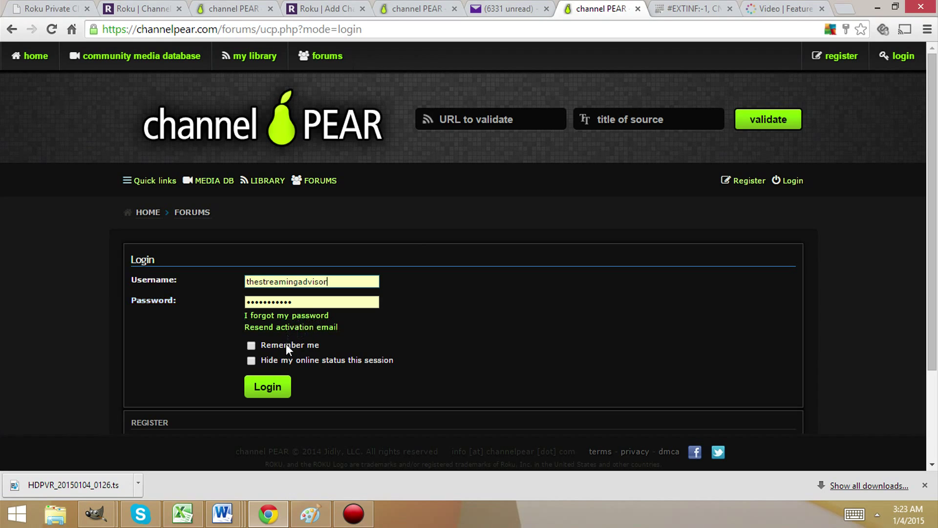
left_click(301, 300)
left_click(267, 387)
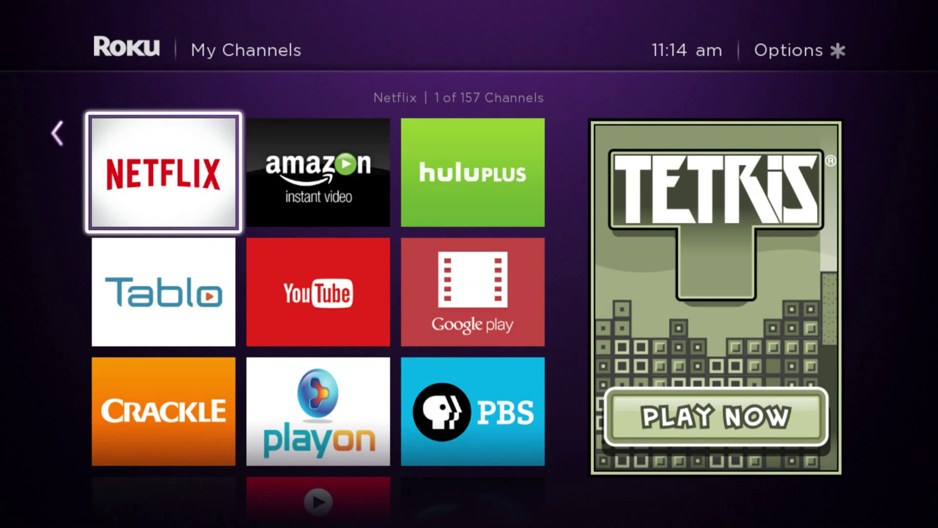
Step: Run Settings > System update > Check now, dismiss the up-to-date message, and return Home
key("Left")
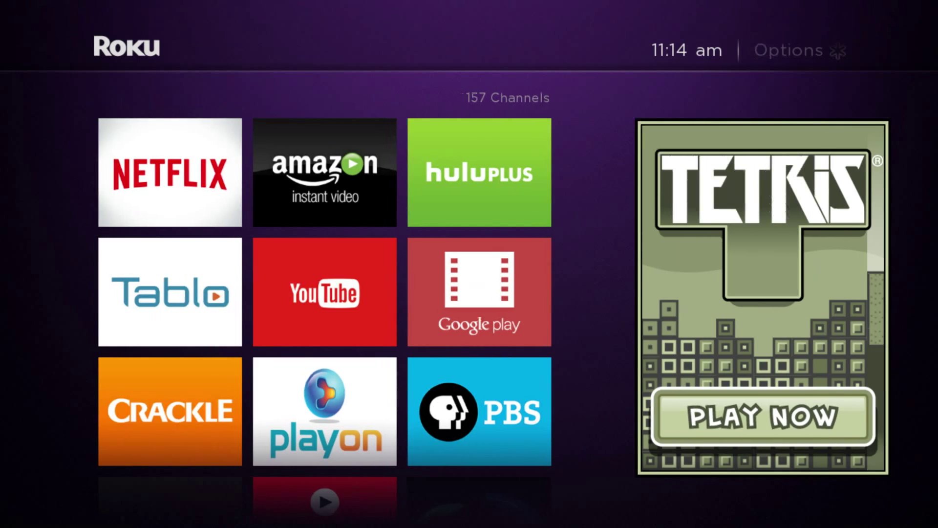
key("Down")
key("Down")
key("Down")
key("Down")
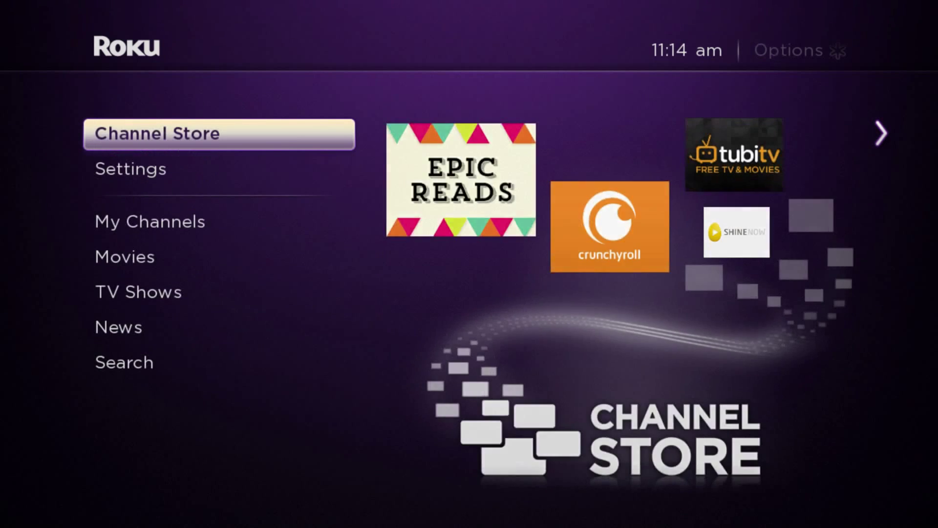
key("Down")
key("Right")
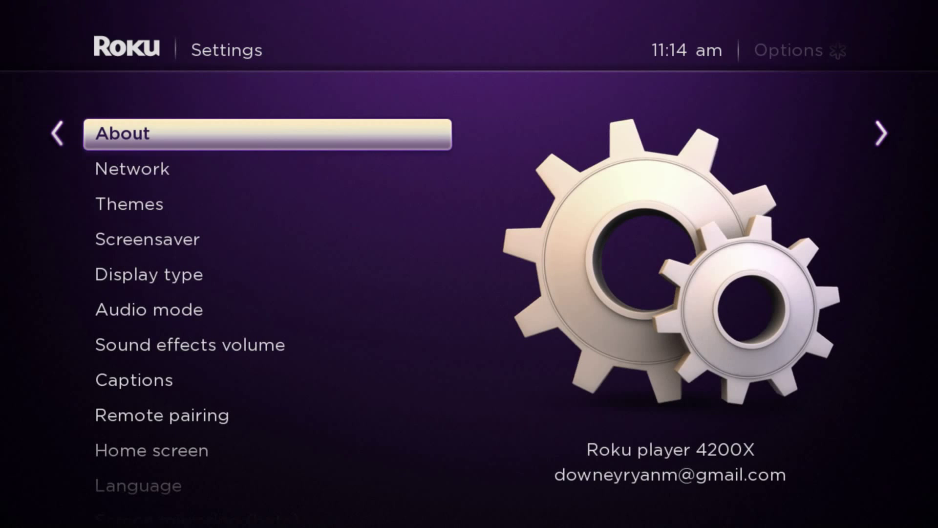
key("Up")
key("Up")
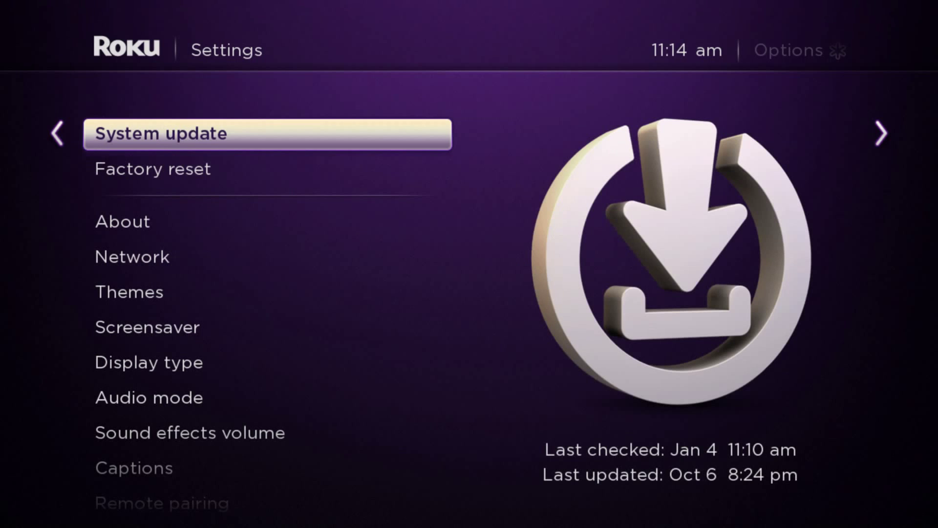
key("Right")
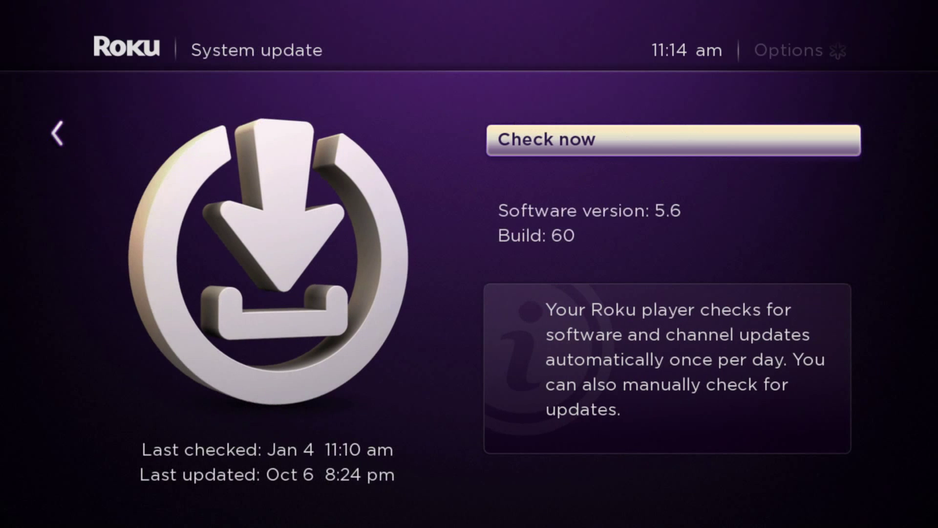
key("Return")
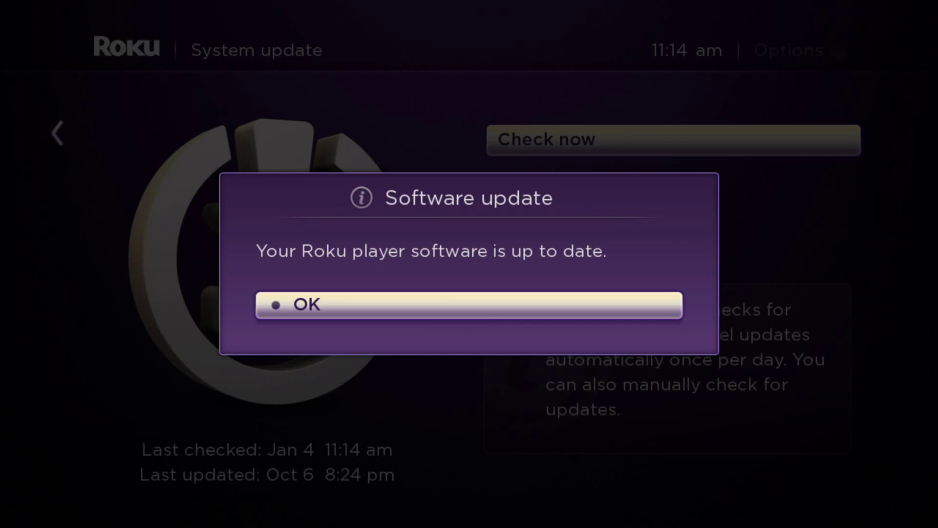
key("Return")
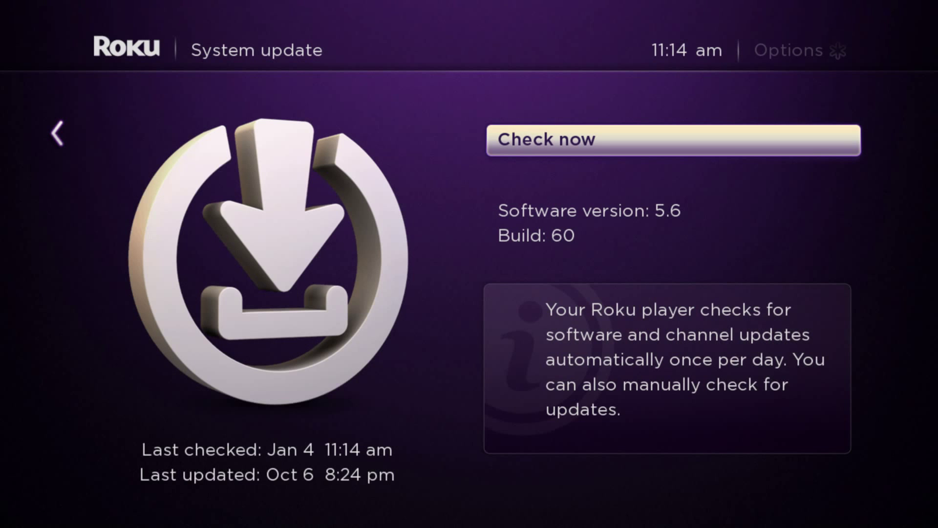
key("Home")
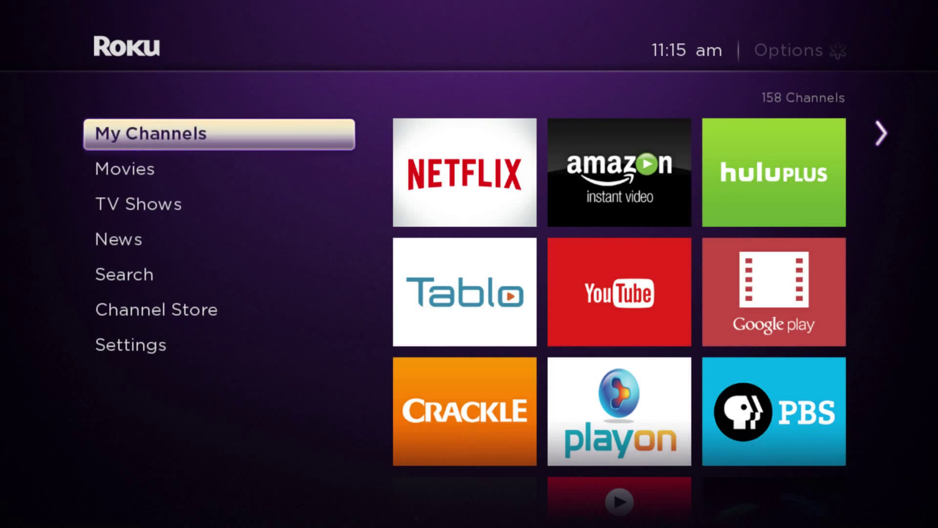
Step: Launch the channel PEAR tile, channel 158 of 158 in My Channels
key("Right")
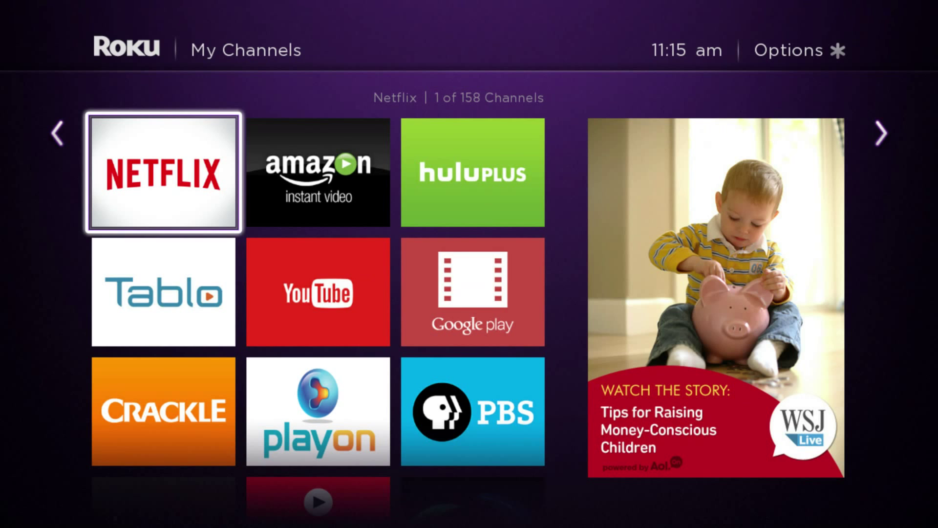
key("Up")
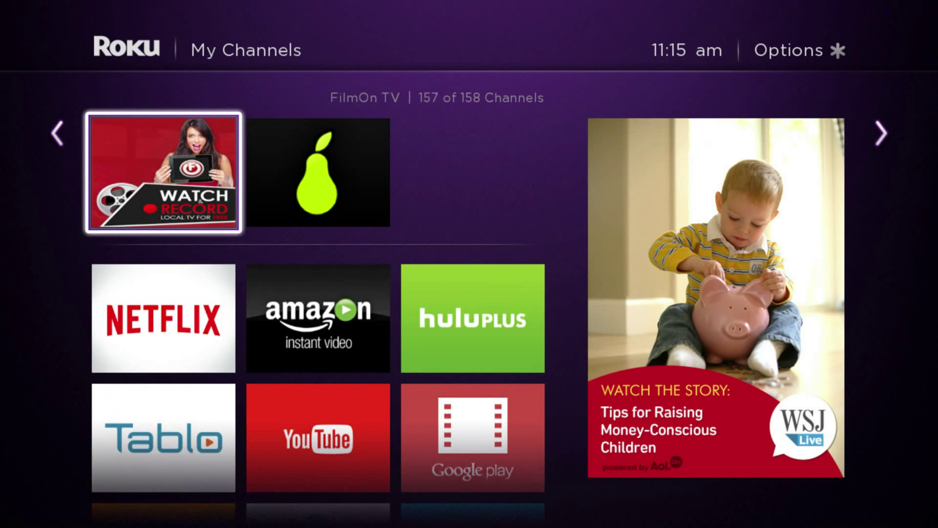
key("Right")
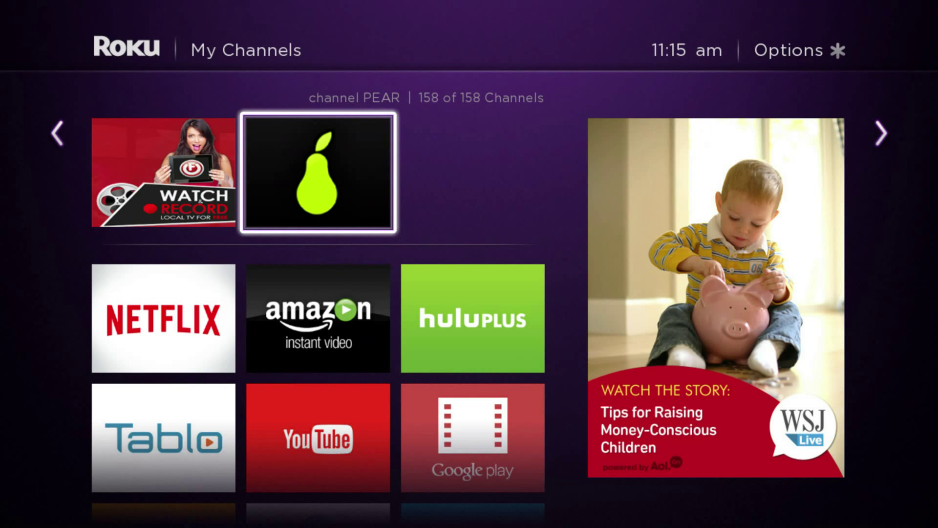
key("Return")
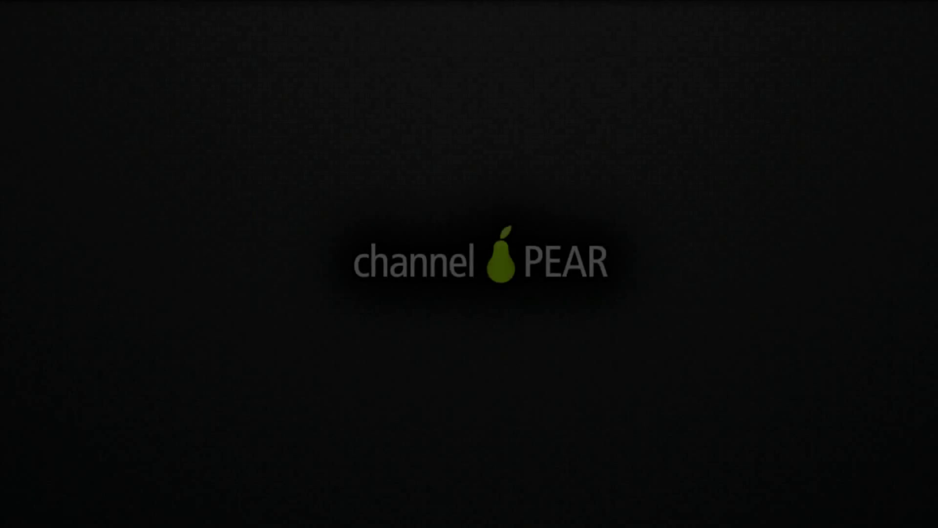